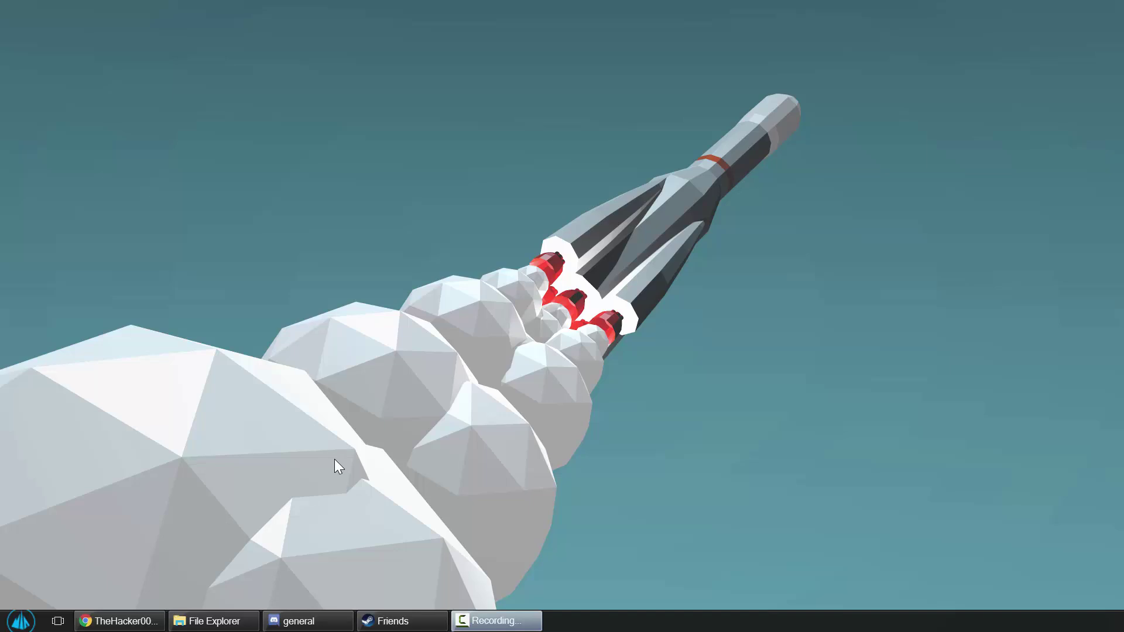
Minimize File Explorer, then minimize and restore Chrome repeatedly to show the animation
left_click(216, 622)
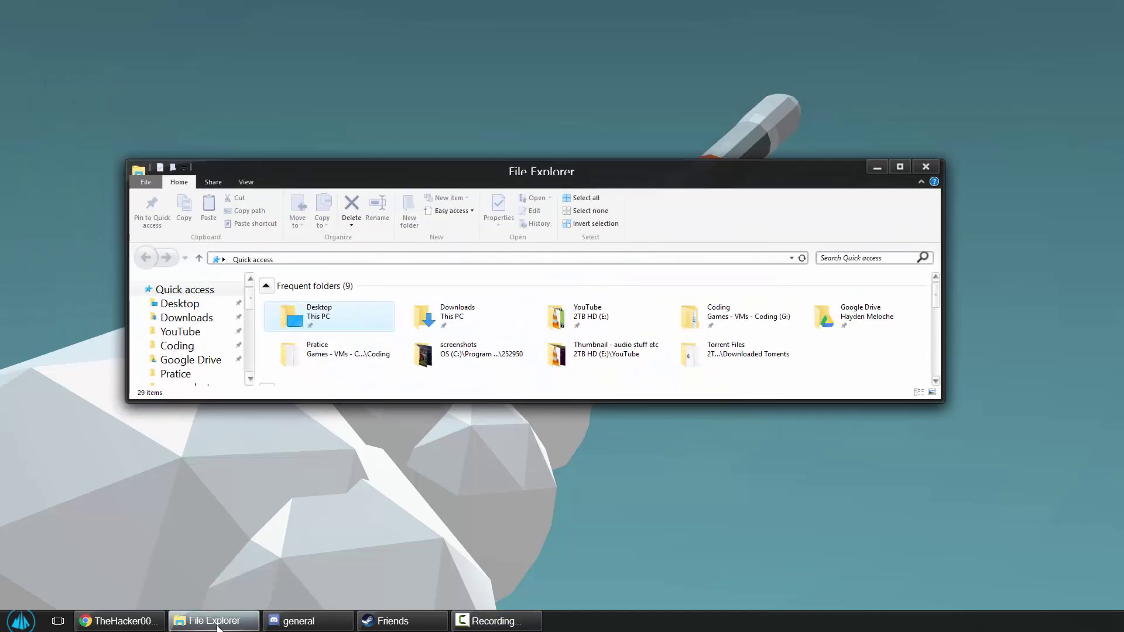
left_click(216, 624)
left_click(132, 623)
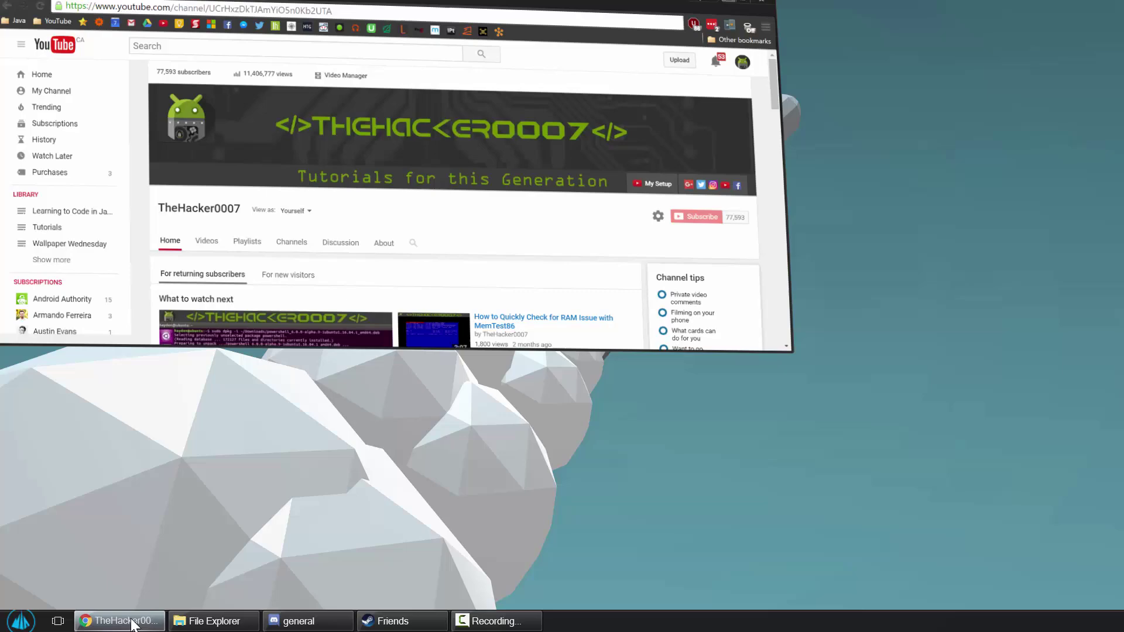
left_click(134, 623)
left_click(133, 623)
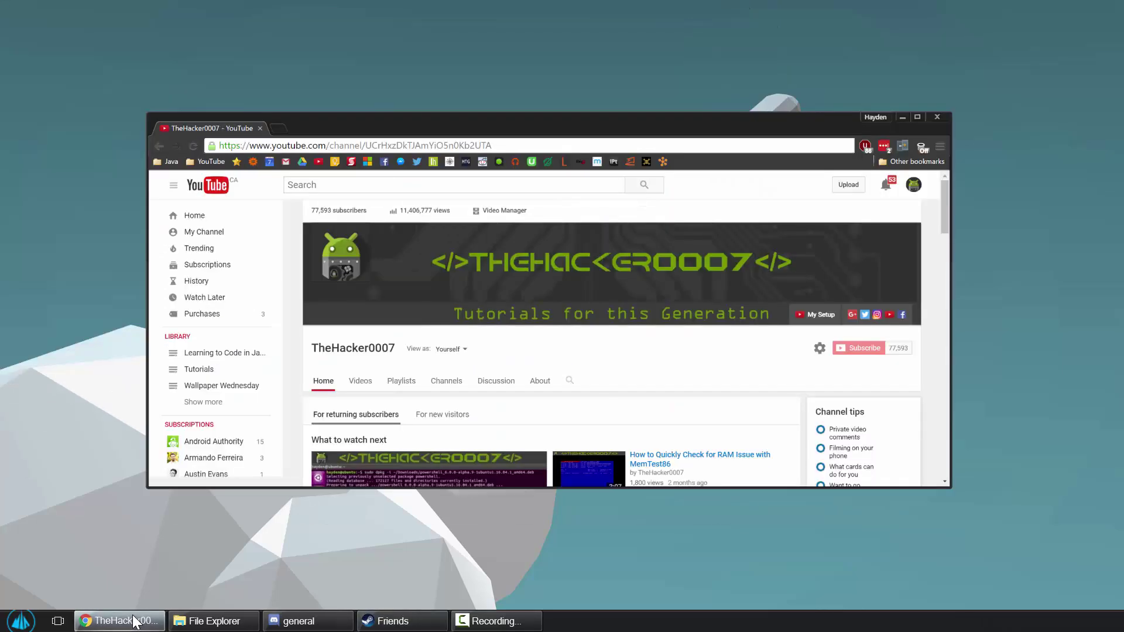
left_click(134, 623)
left_click(134, 622)
left_click(135, 621)
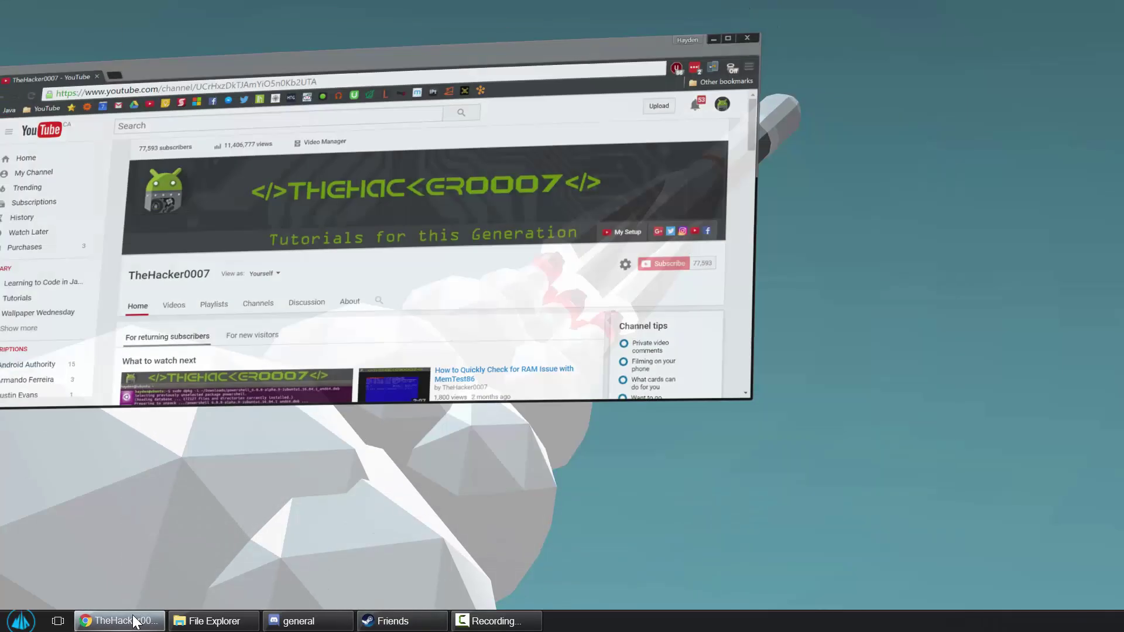
Restore and minimize File Explorer twice, leaving it minimized
left_click(185, 626)
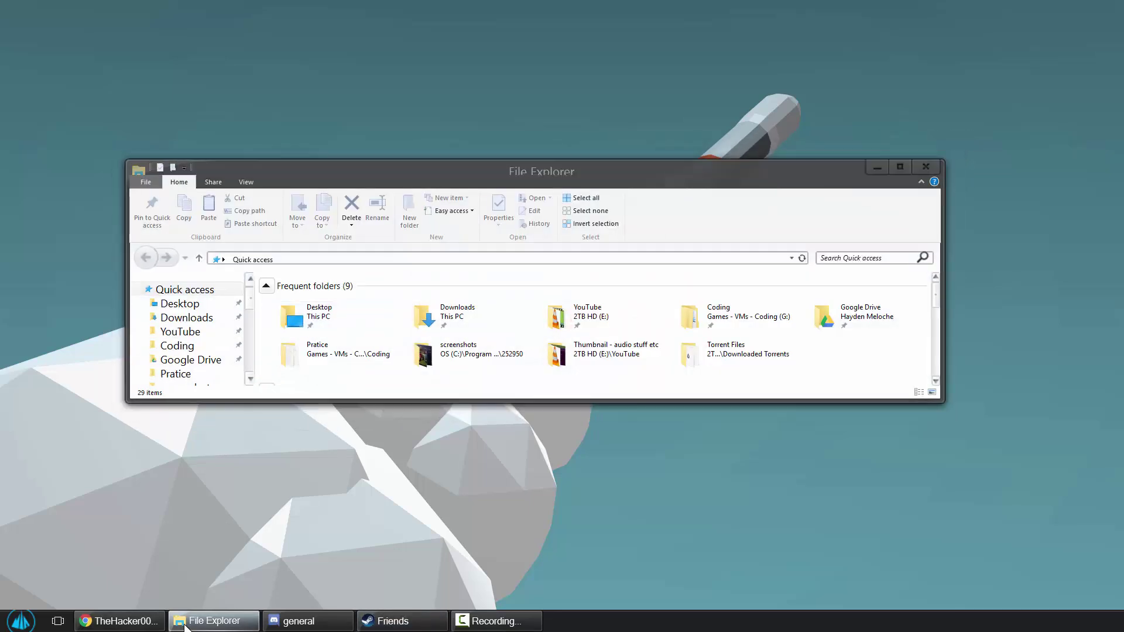
left_click(185, 627)
left_click(185, 626)
left_click(185, 626)
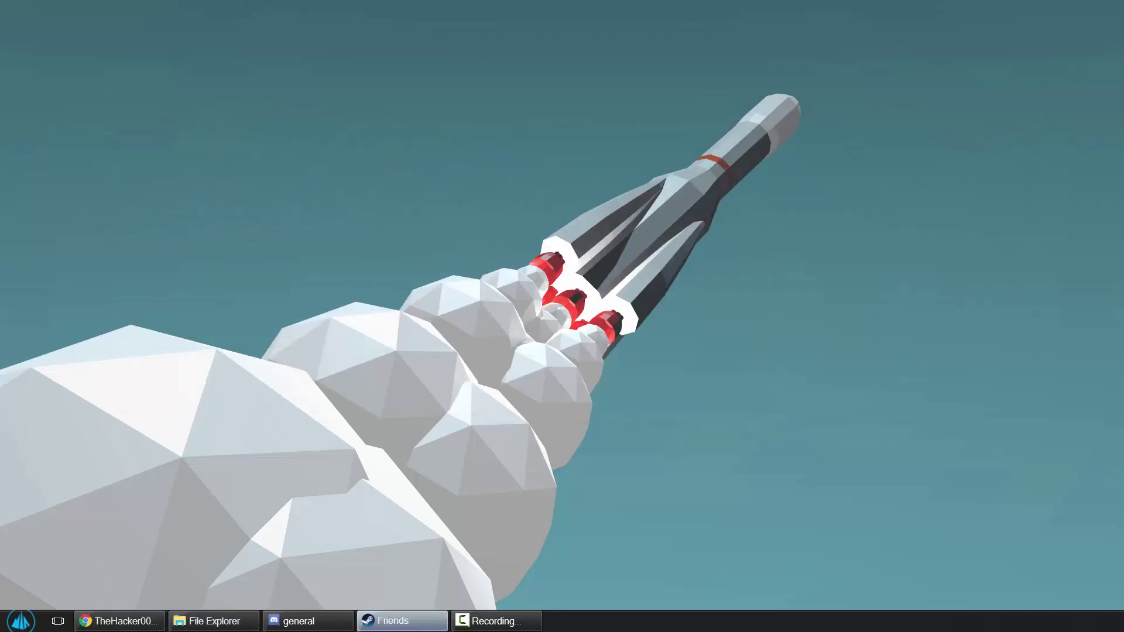
Open and close the Start menu three times to show its animation
left_click(29, 625)
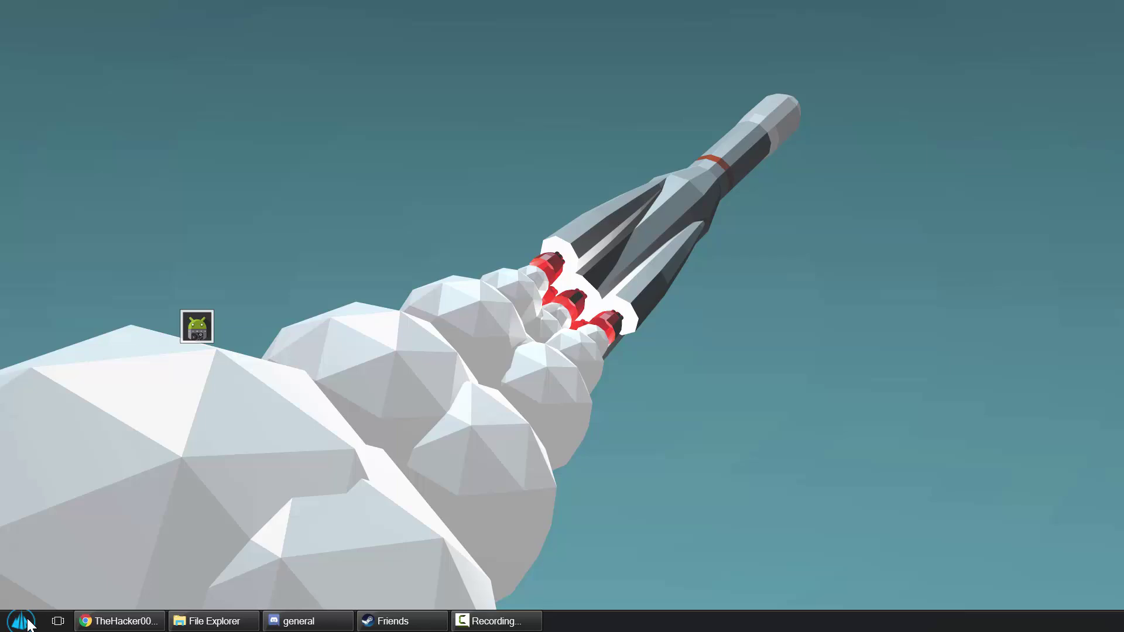
left_click(28, 624)
left_click(29, 625)
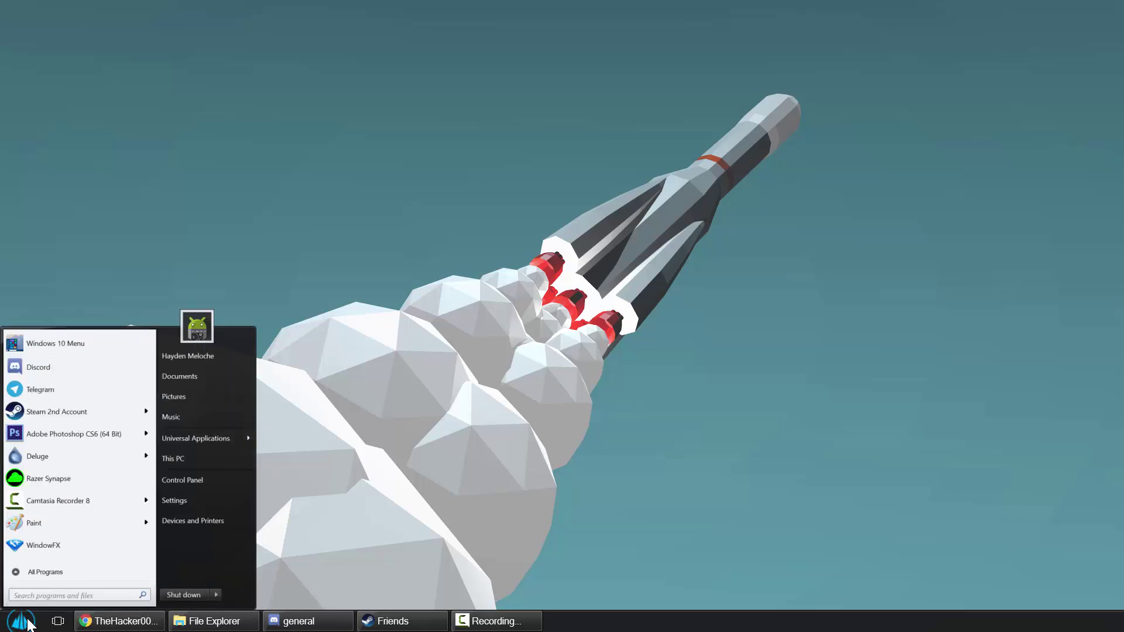
left_click(28, 624)
left_click(28, 624)
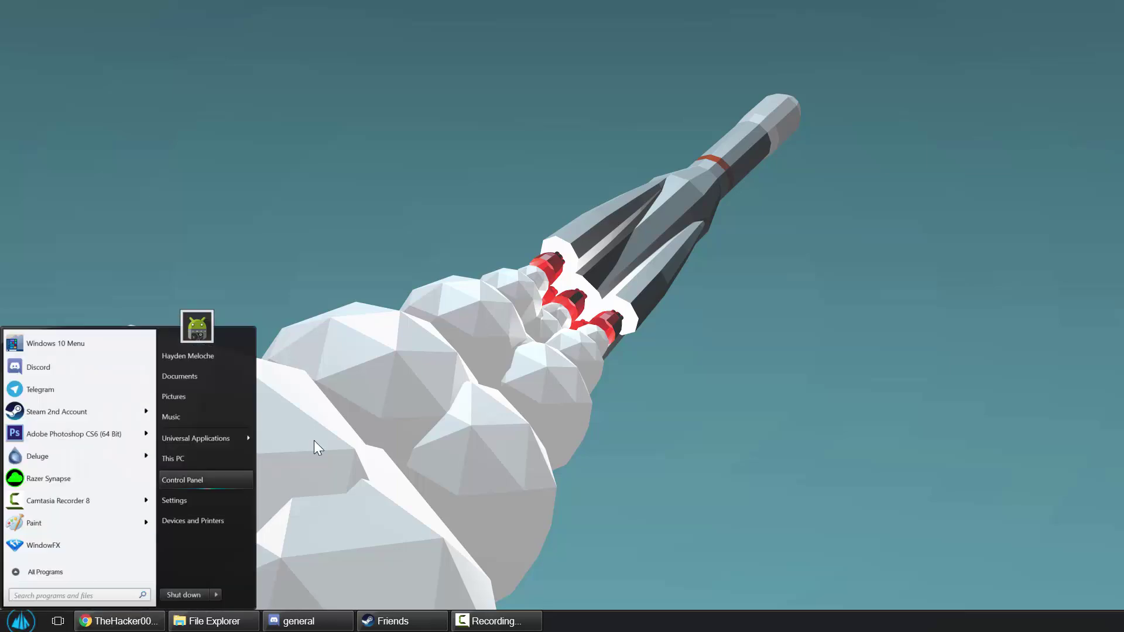
left_click(590, 366)
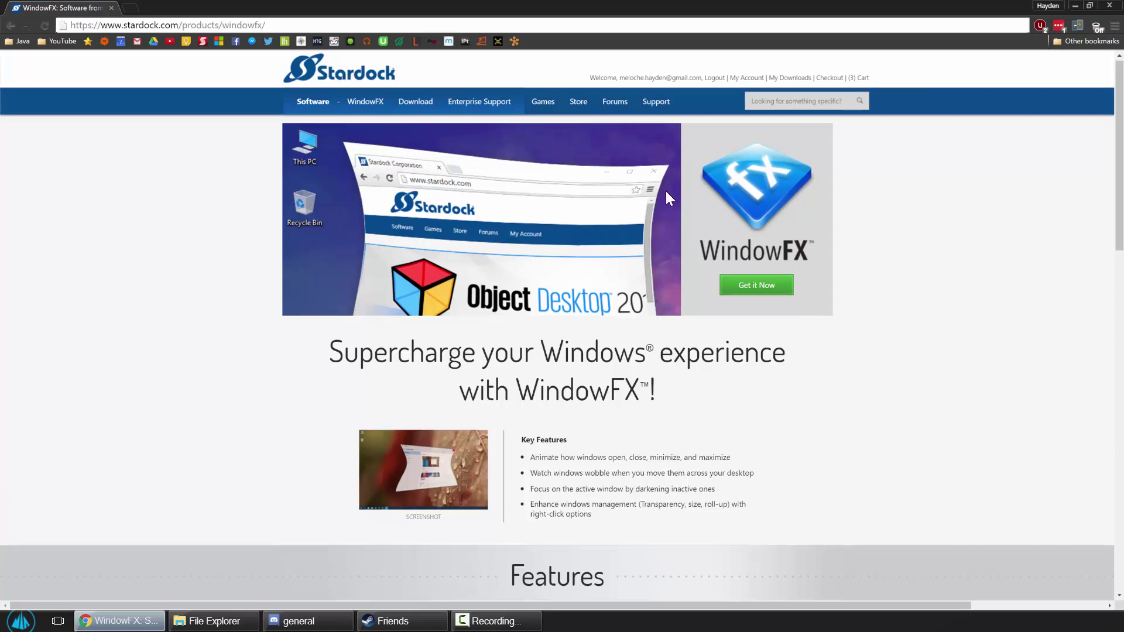
Scroll through the WindowFX features on the Stardock page, then go to the Download page
scroll(800, 358, "down", 3)
scroll(758, 363, "down", 9)
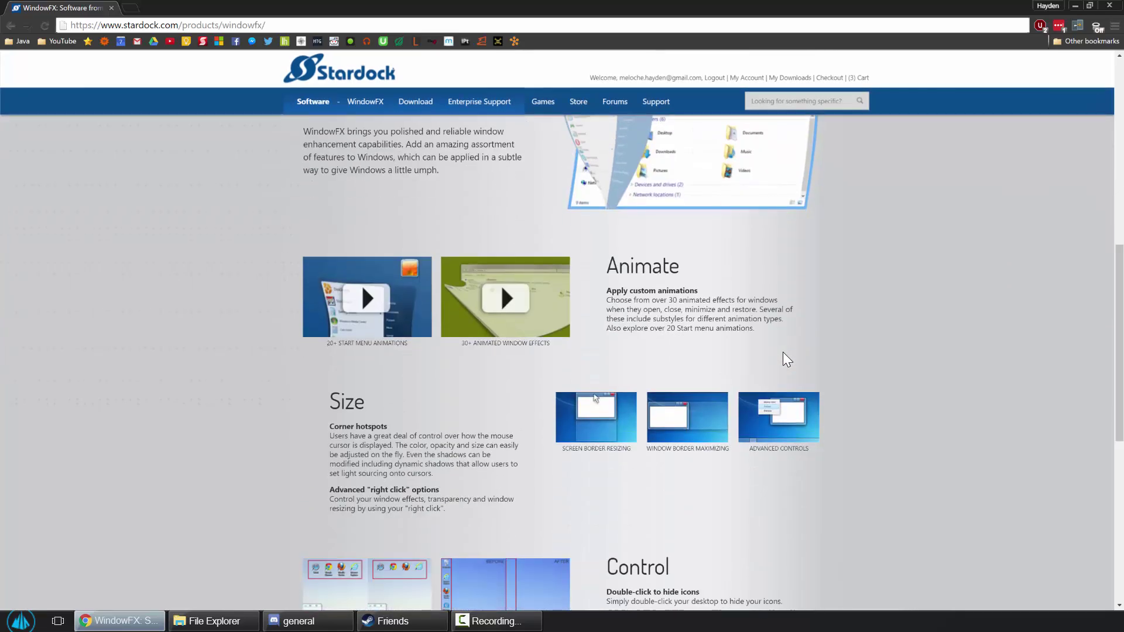
scroll(785, 346, "down", 5)
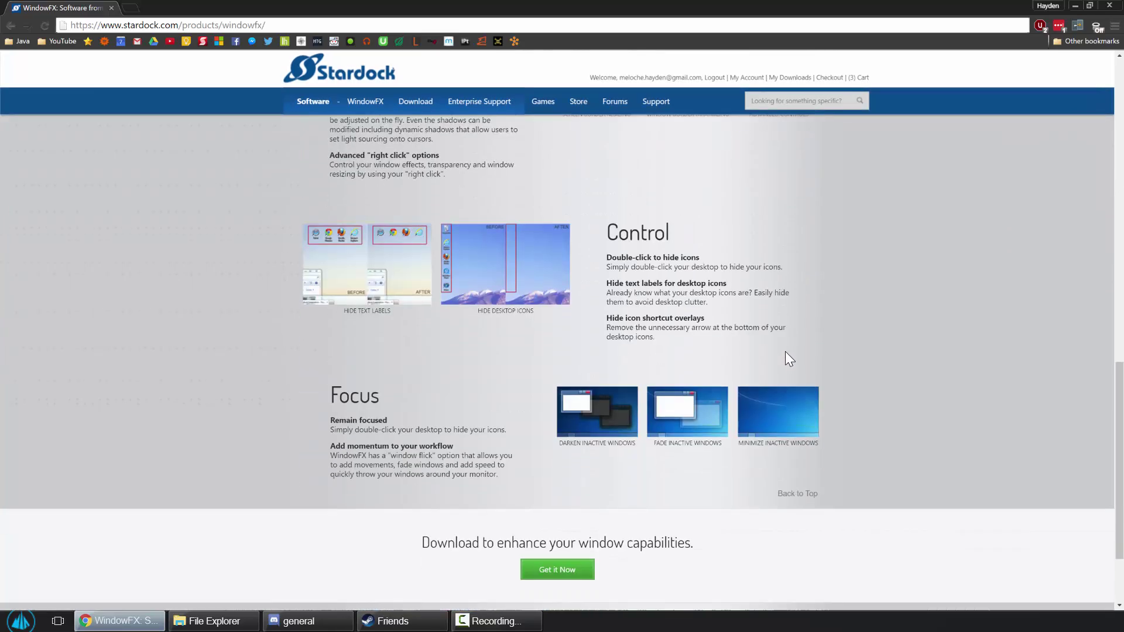
scroll(795, 346, "up", 17)
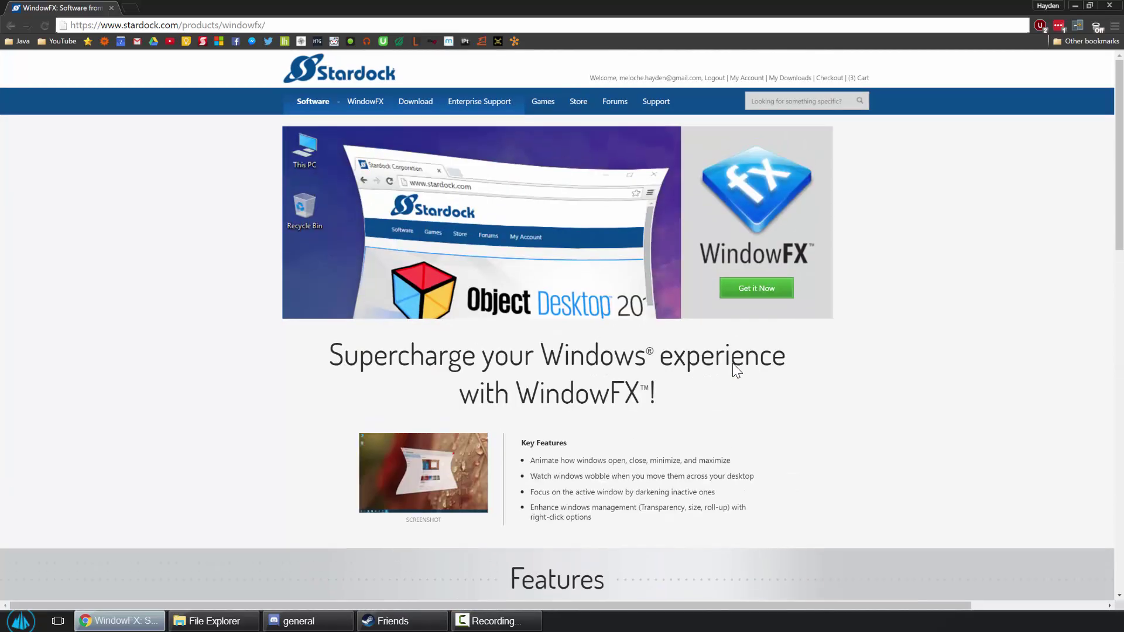
left_click(757, 289)
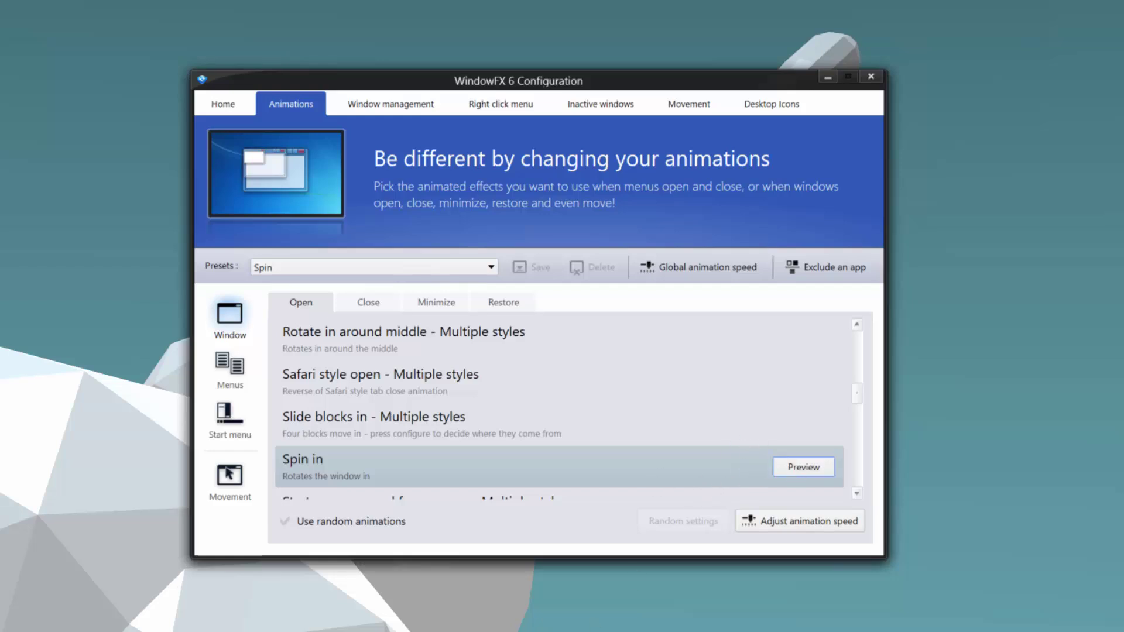
Preview Spin in, then apply the Random animations (Windows, Menus, Start menu) preset
left_click(803, 467)
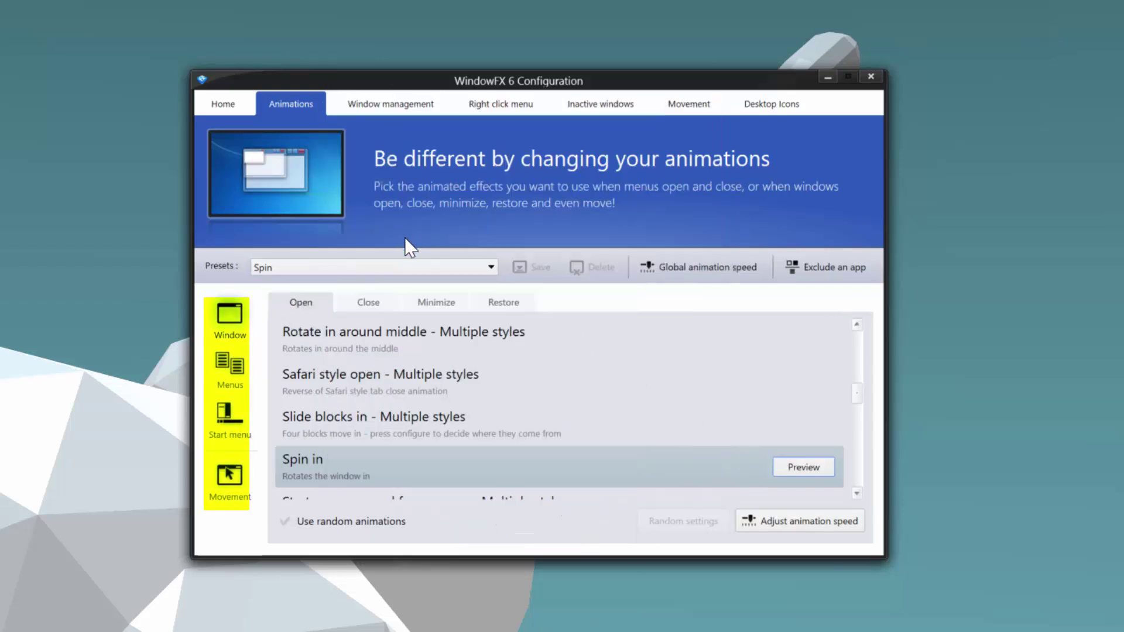
left_click(410, 267)
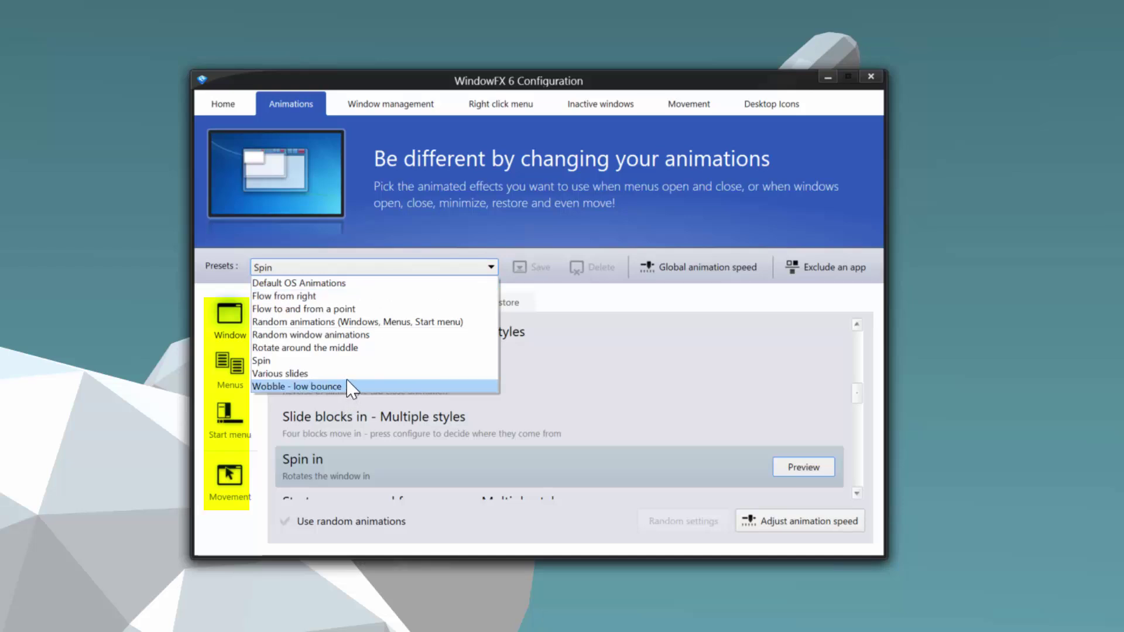
left_click(359, 322)
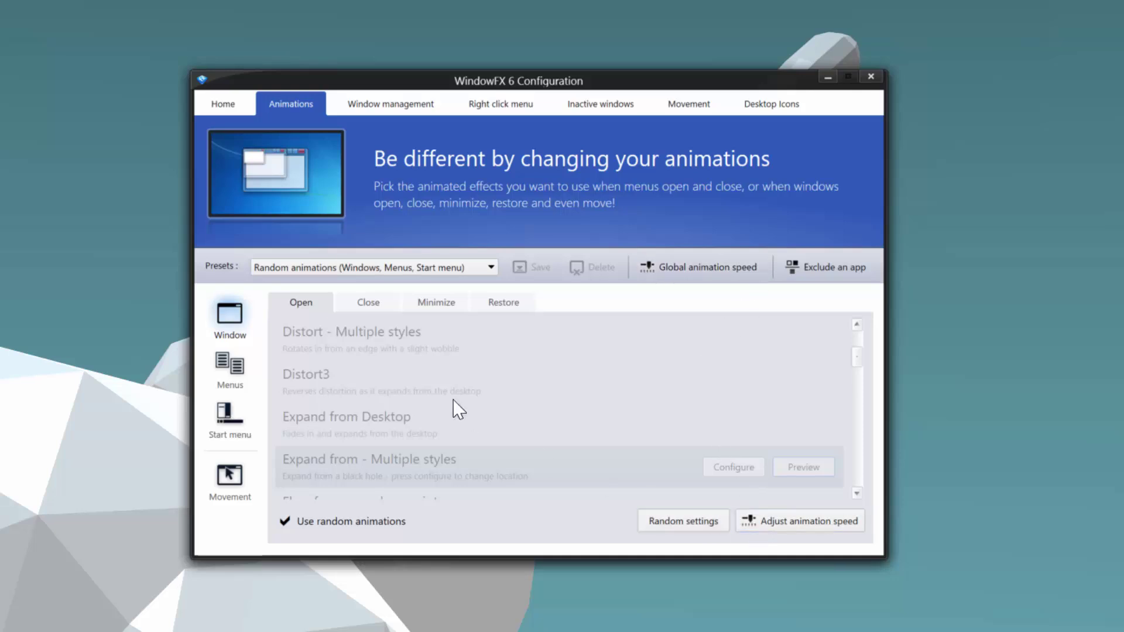
left_click(292, 524)
left_click(292, 524)
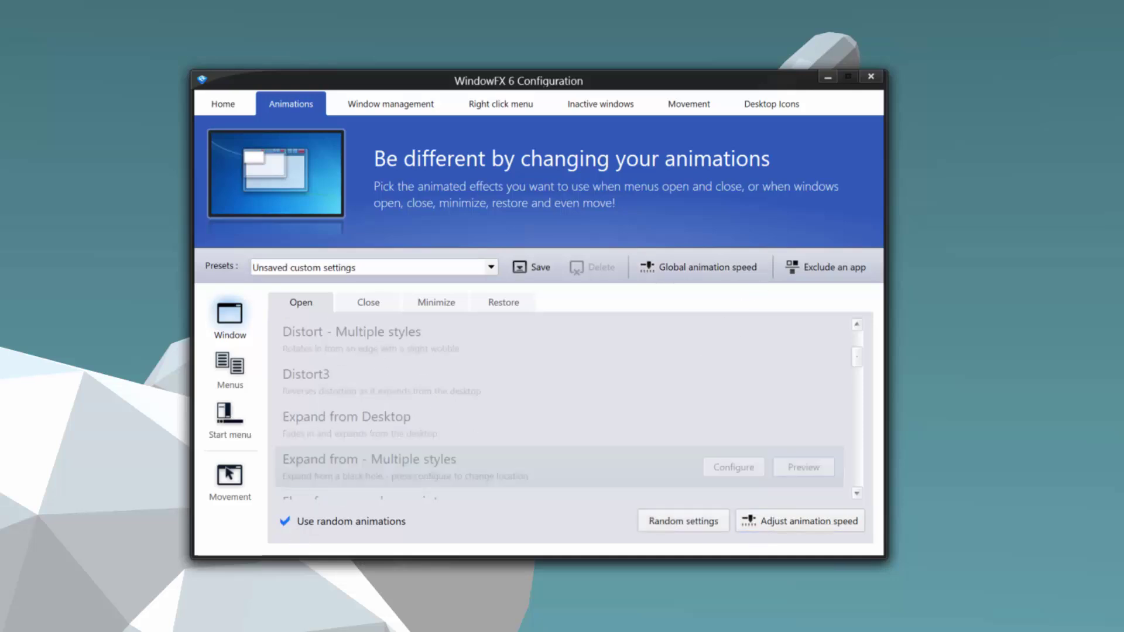
Switch to the Various slides preset unsaved and preview Flow from the right as the opening animation
left_click(336, 268)
left_click(350, 383)
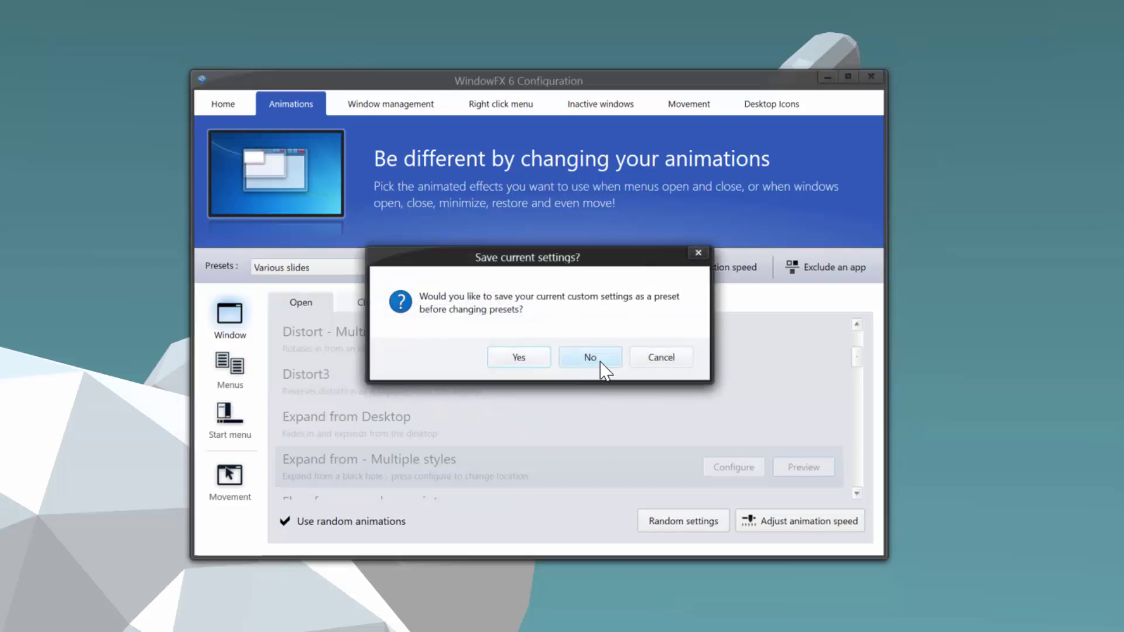
left_click(600, 360)
left_click(803, 467)
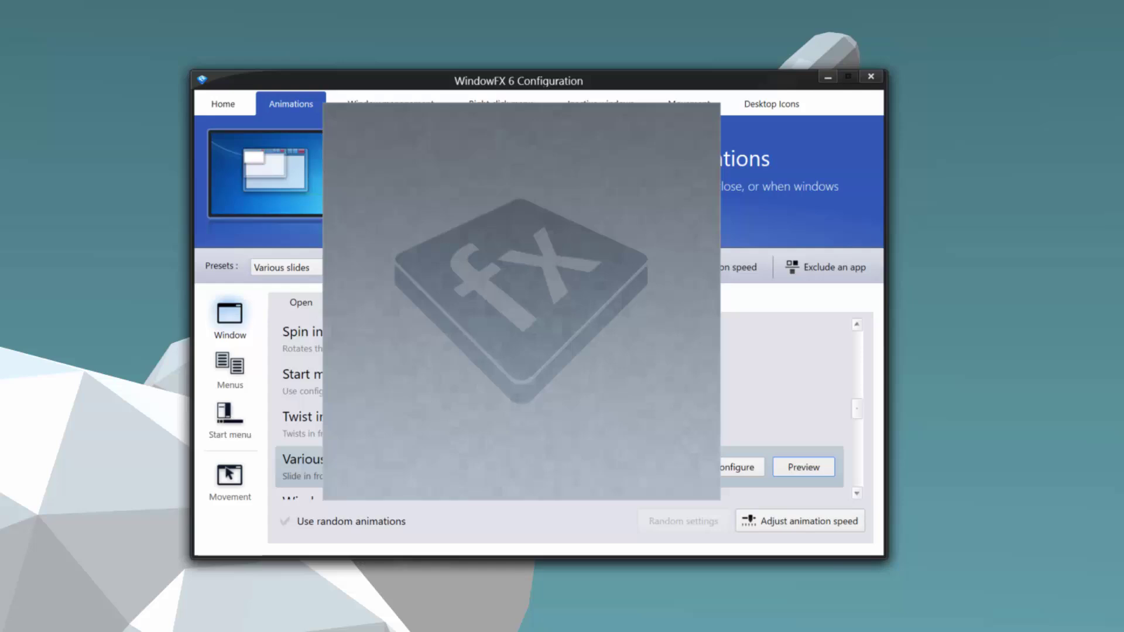
scroll(703, 419, "up", 5)
left_click(469, 377)
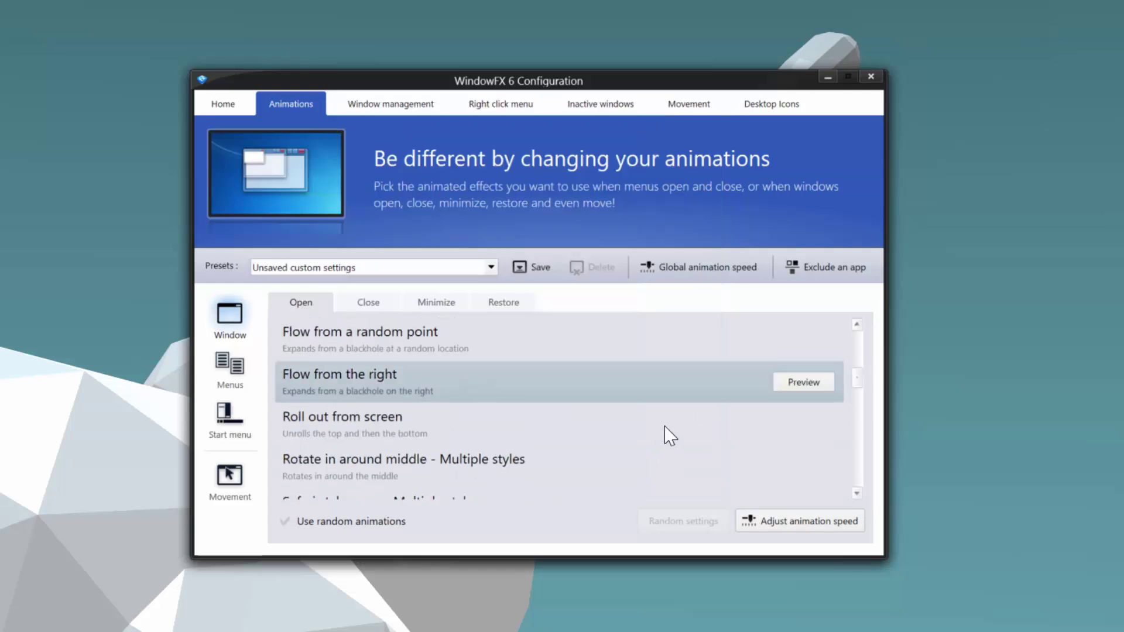
left_click(799, 387)
Set the Start menu animation to Windows 10 fade in and show the Misc movement settings
left_click(230, 368)
left_click(230, 418)
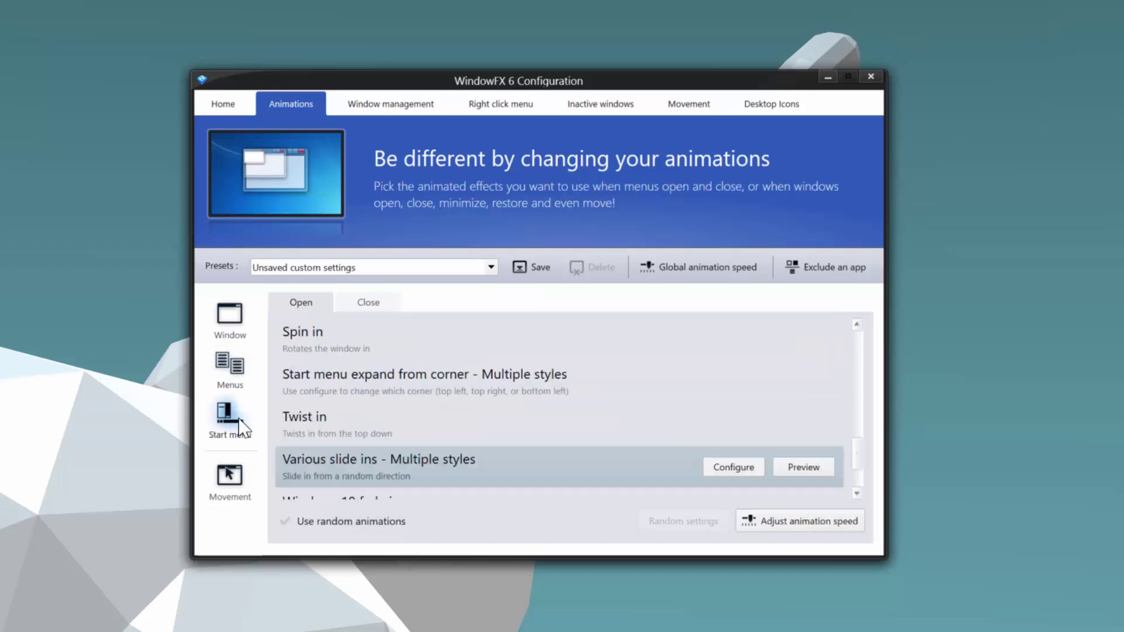
scroll(422, 463, "down", 1)
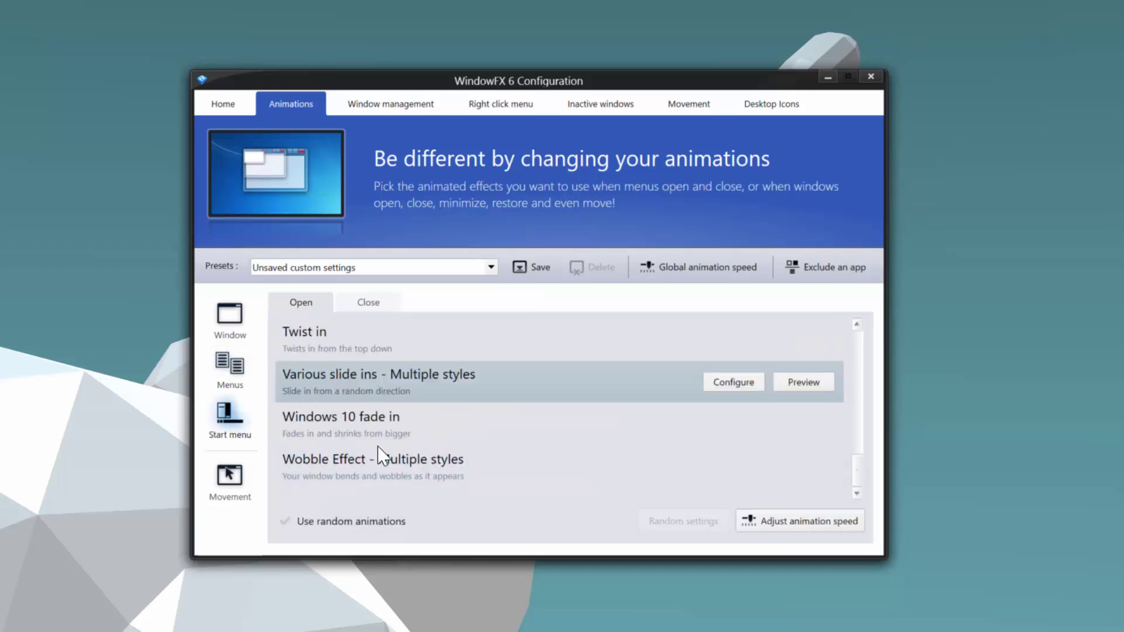
left_click(326, 436)
left_click(228, 478)
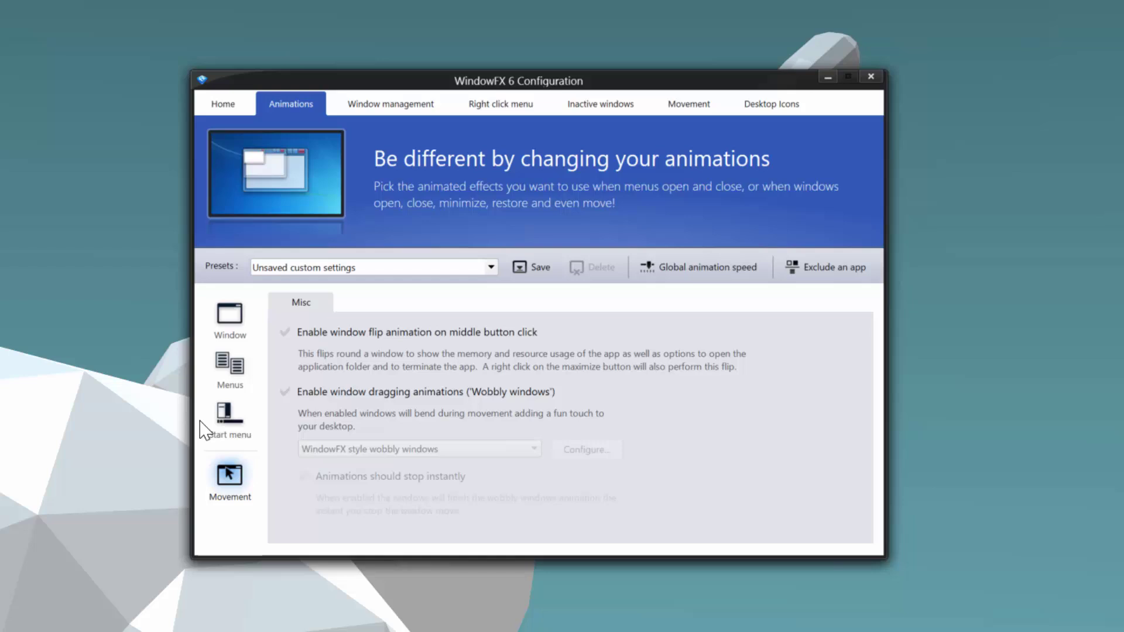
Open the Stardock website as a test window and arrange it beside the configuration window
left_click(229, 417)
left_click(228, 477)
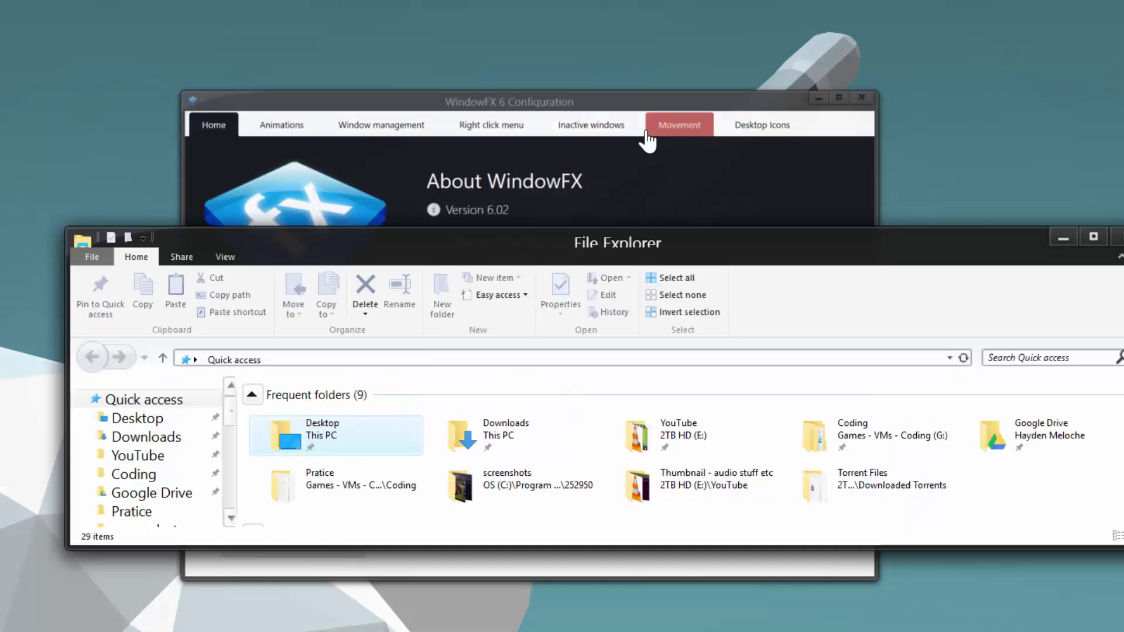
left_click_drag(673, 96, 580, 115)
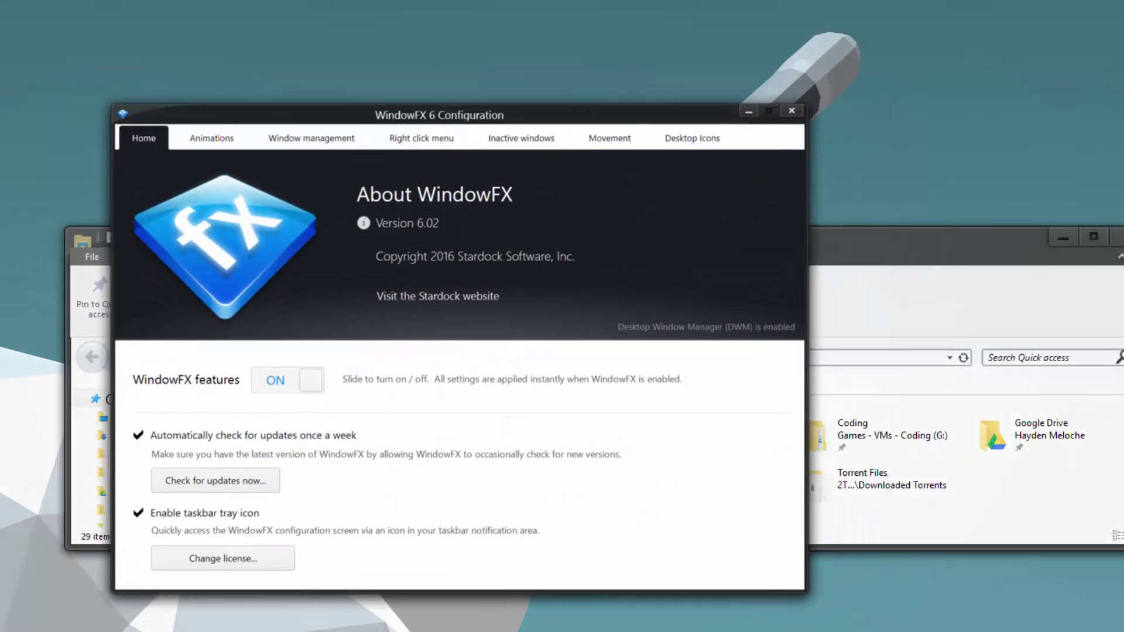
left_click(216, 480)
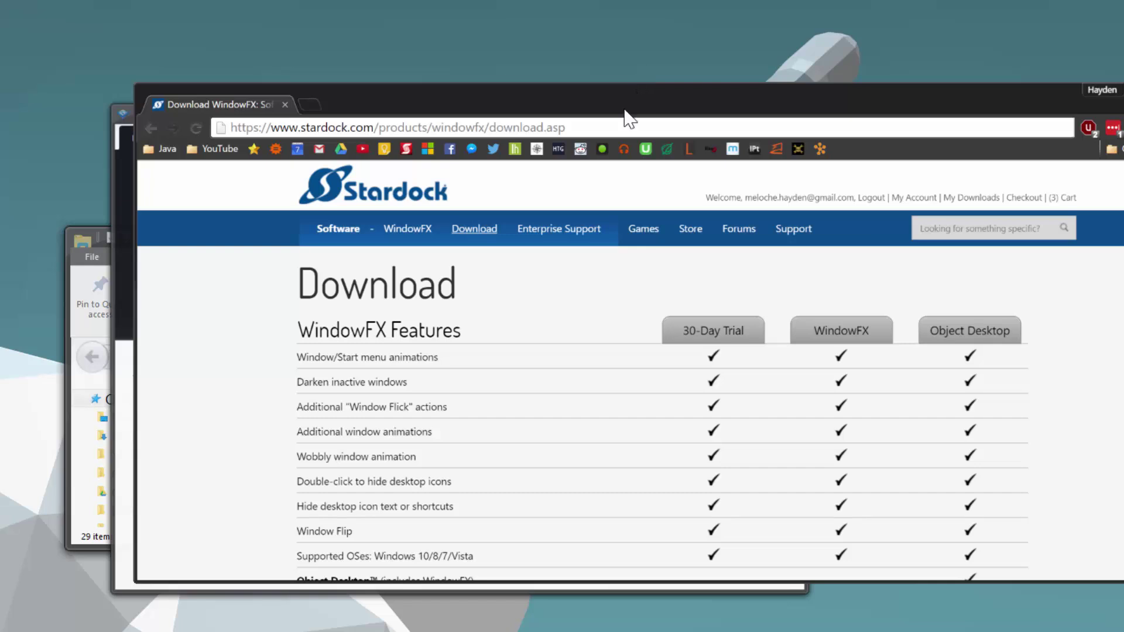
left_click_drag(630, 120, 736, 170)
left_click_drag(377, 120, 100, 13)
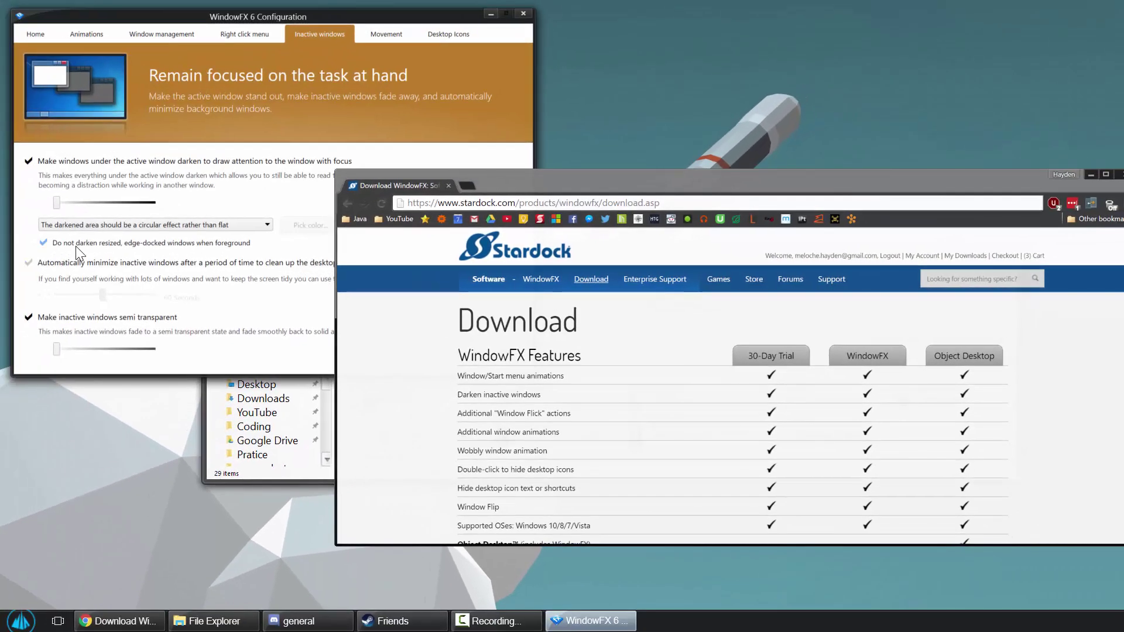
Increase the inactive window darkening two notches and move the browser to test the dimming
left_click(113, 205)
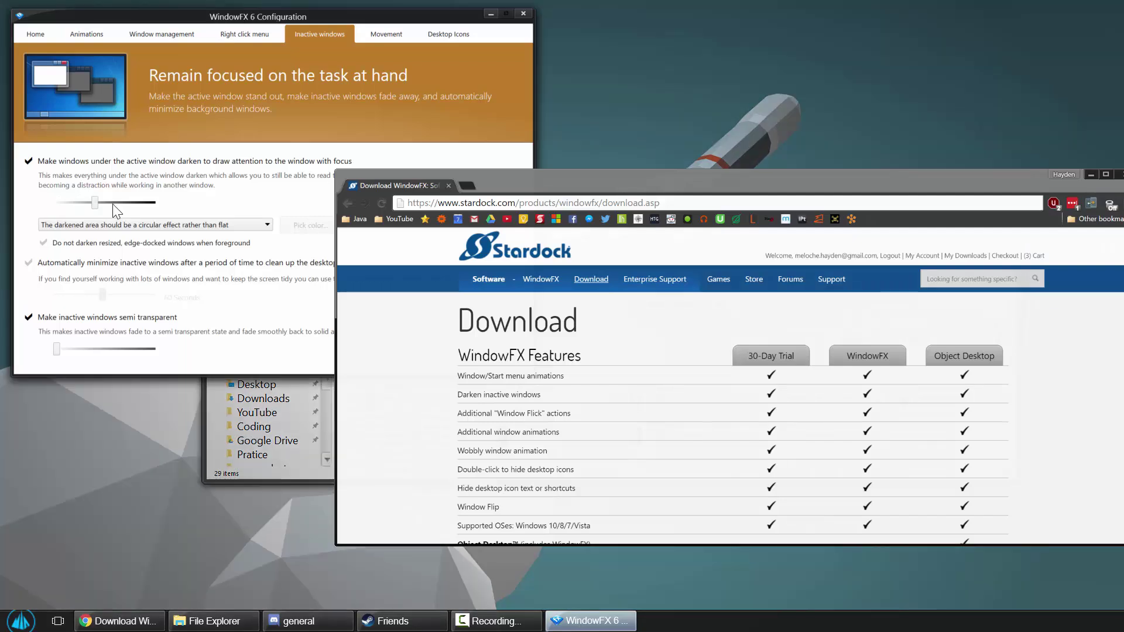
left_click(113, 205)
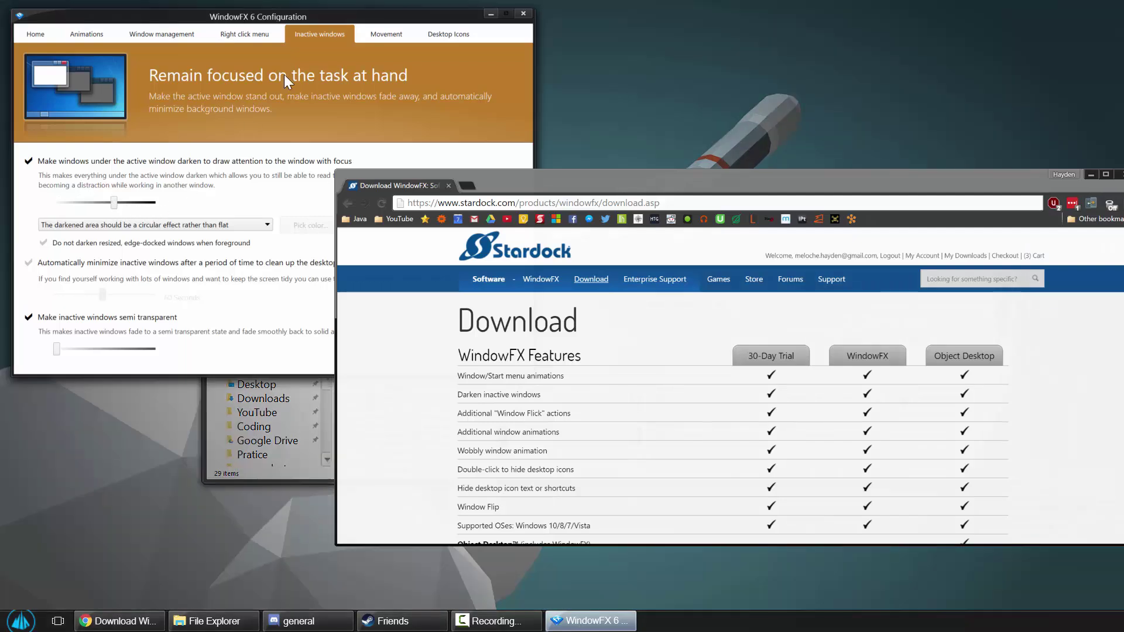
left_click_drag(312, 20, 455, 104)
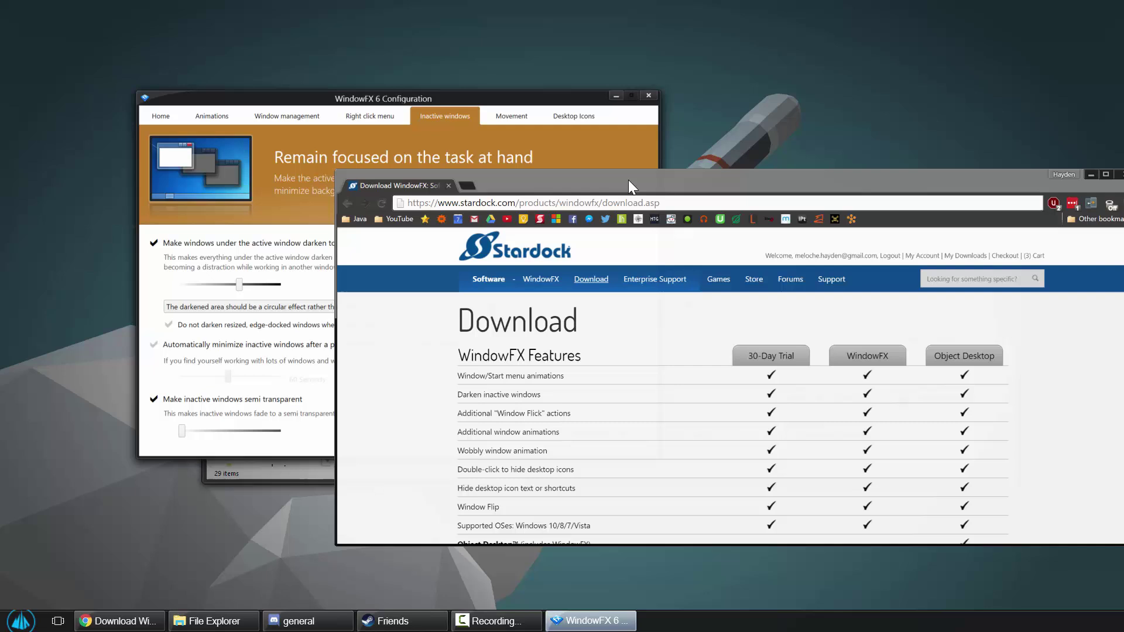
left_click_drag(628, 180, 653, 208)
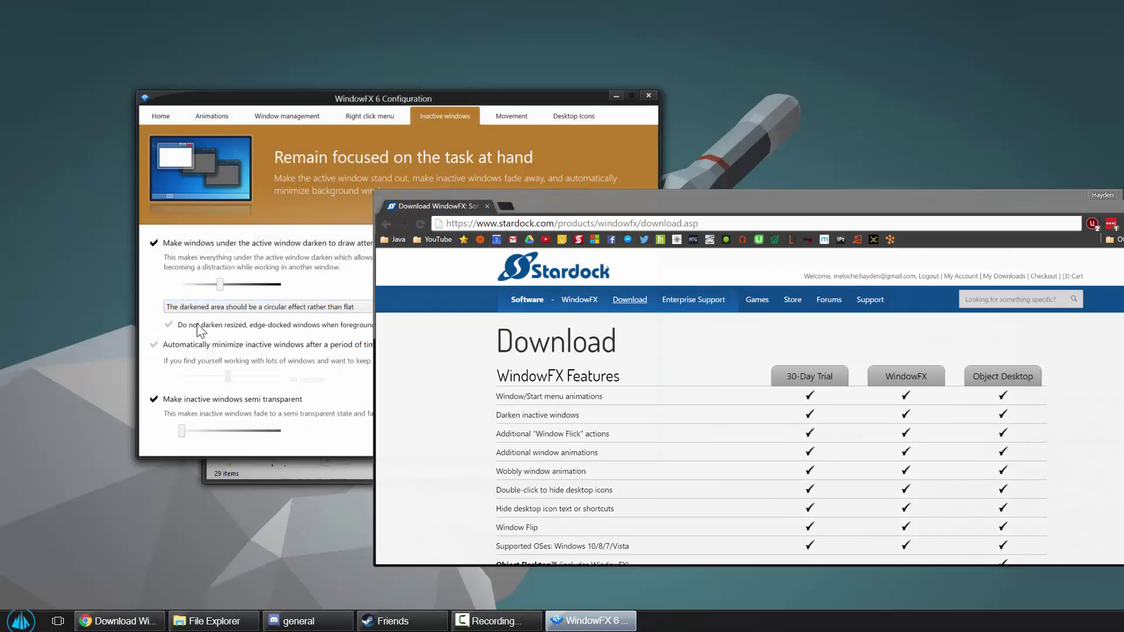
Raise the semi transparent slider and rearrange File Explorer and the browser to test it
left_click_drag(182, 436, 263, 443)
left_click(293, 476)
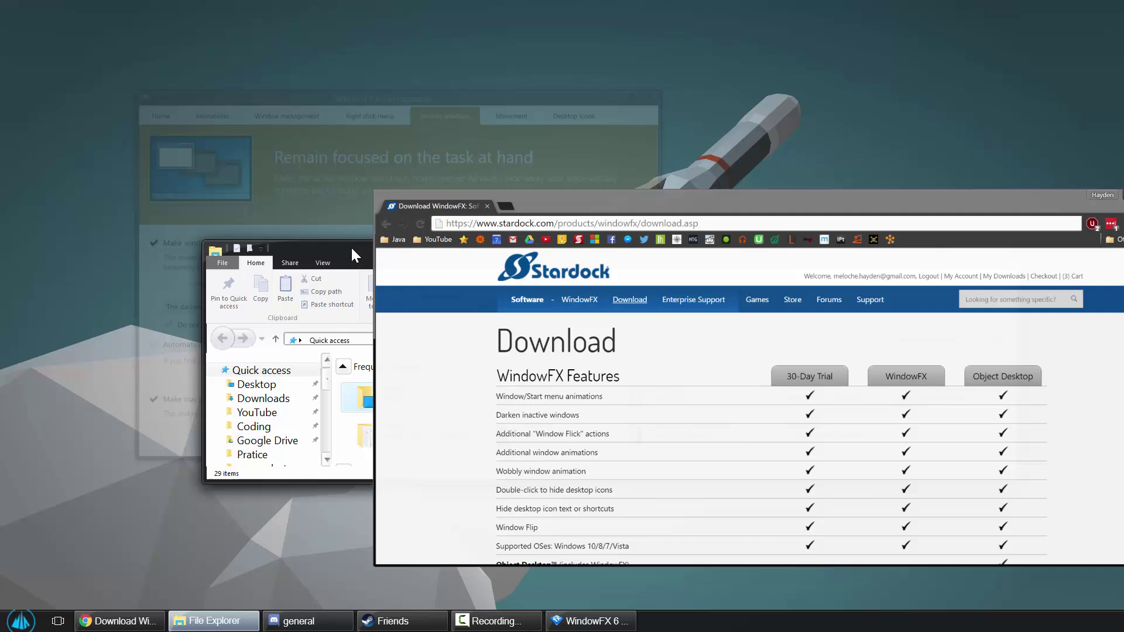
left_click_drag(350, 252, 259, 254)
left_click_drag(613, 206, 567, 174)
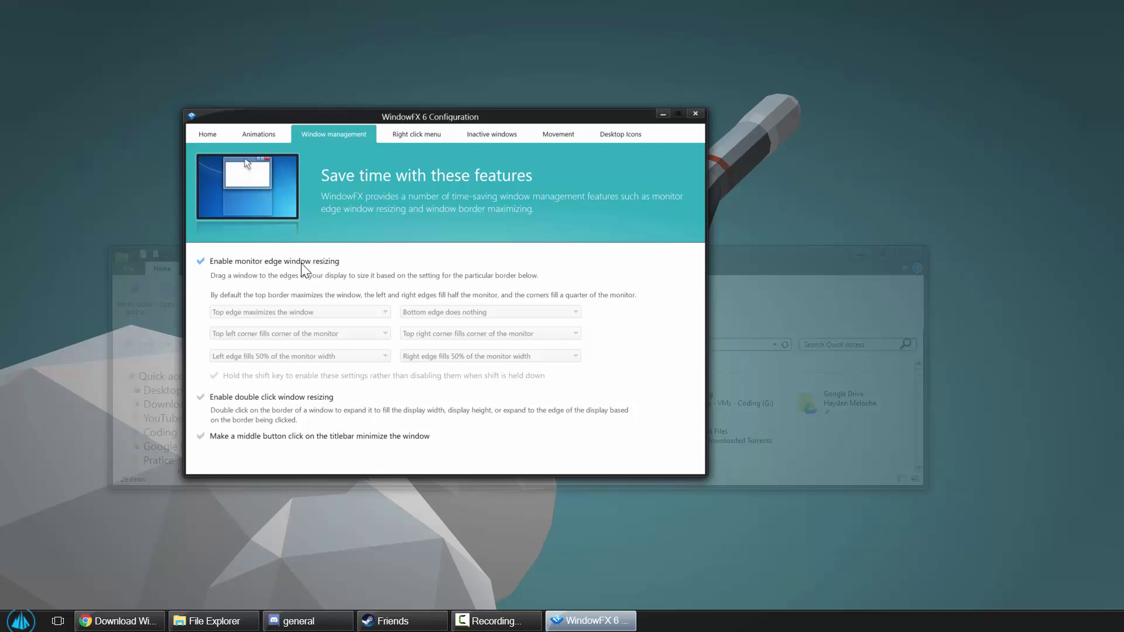
Enable monitor edge window resizing and drag File Explorer to the top edge to maximize it
left_click(305, 260)
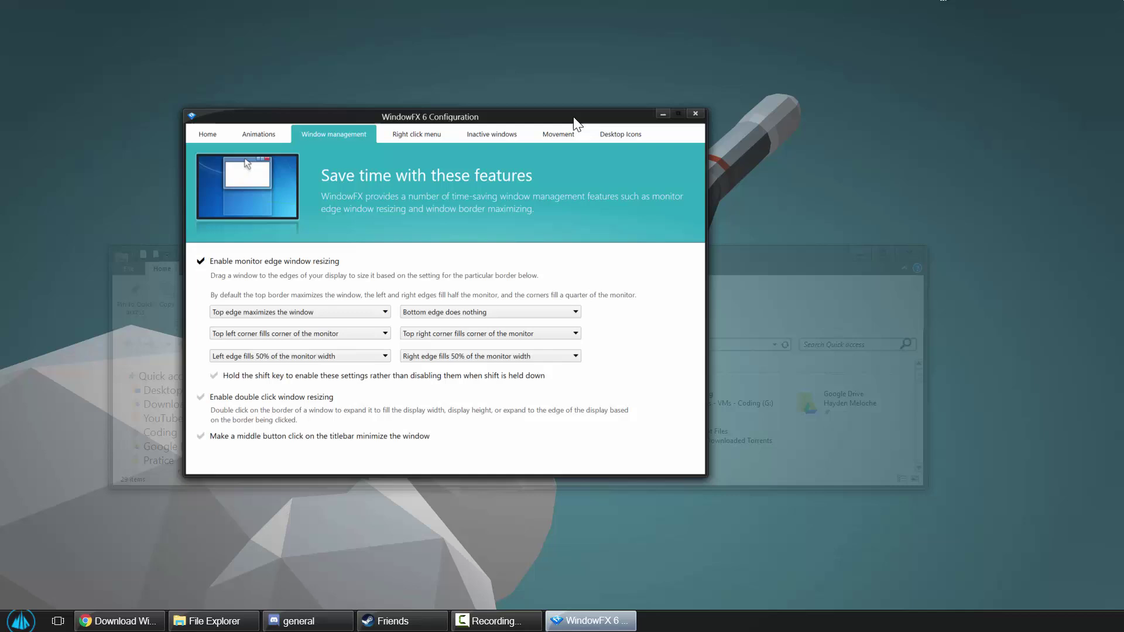
left_click(734, 270)
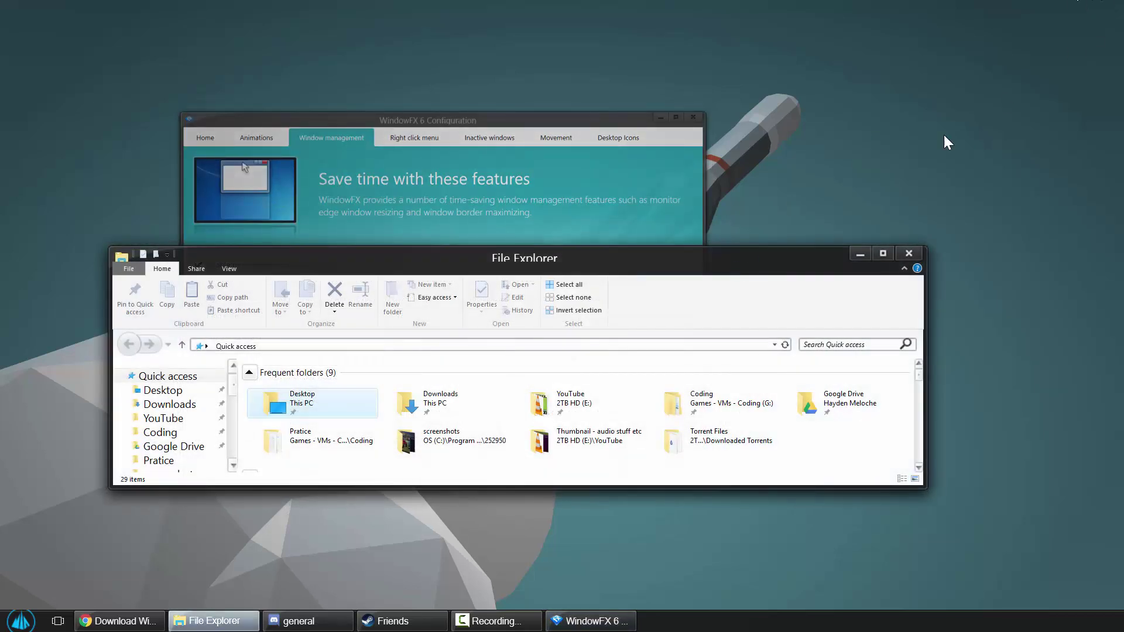
left_click_drag(527, 257, 510, 366)
Set the top-left corner to fill the left 33% and test it with File Explorer
left_click(364, 338)
left_click(293, 373)
left_click(750, 380)
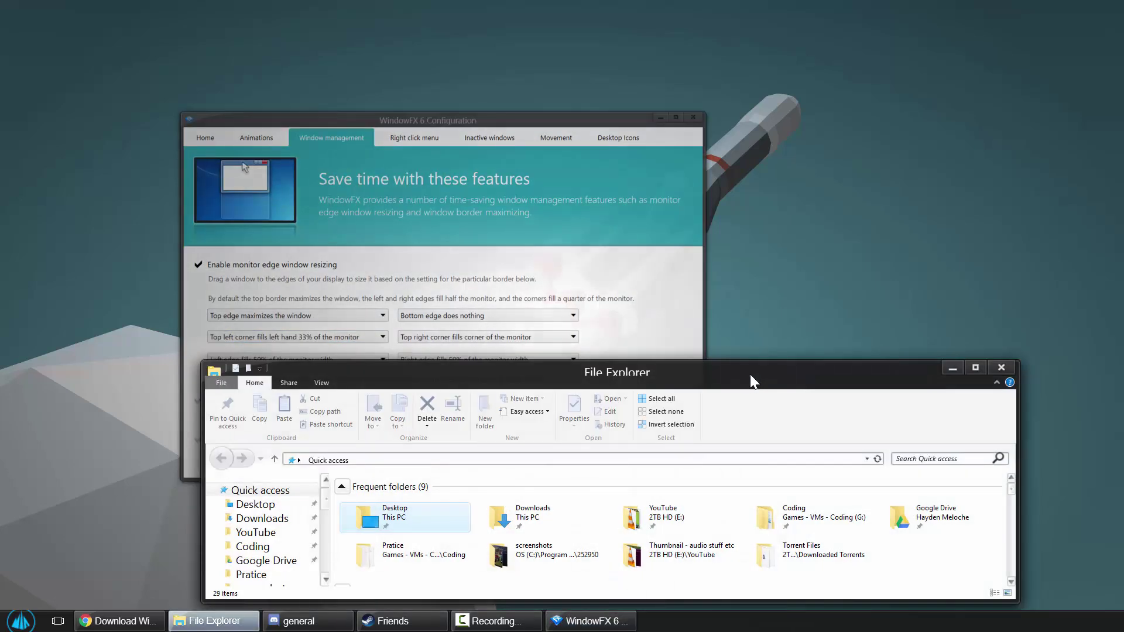
left_click_drag(750, 381, 687, 296)
left_click(498, 273)
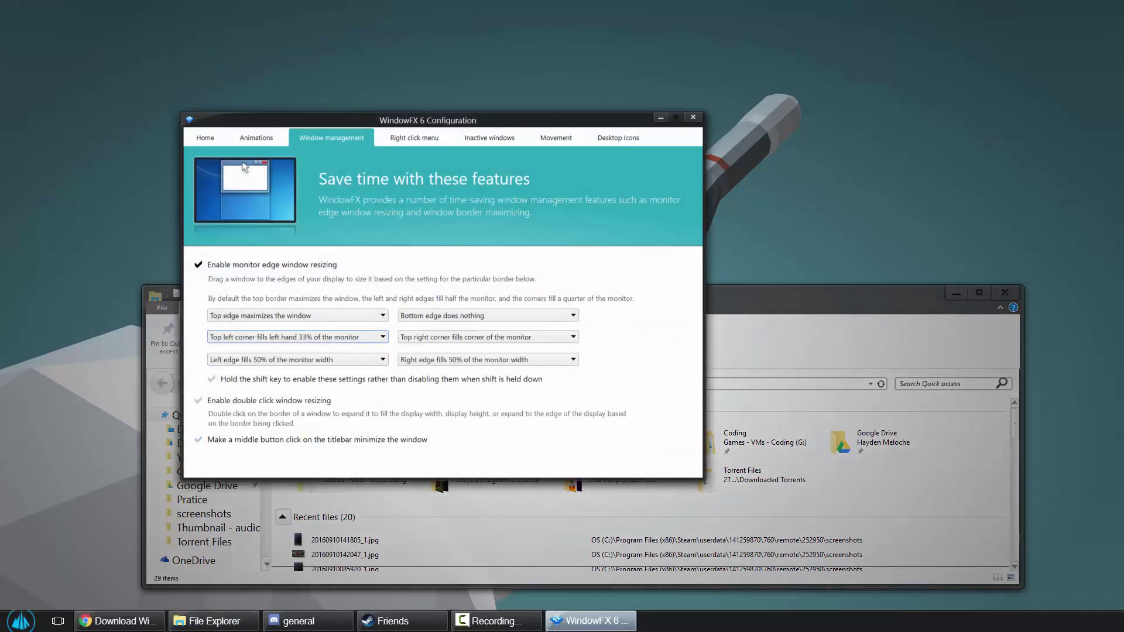
left_click_drag(794, 293, 903, 283)
Reset the top-left corner to fill the monitor corner and move File Explorer aside
left_click(244, 337)
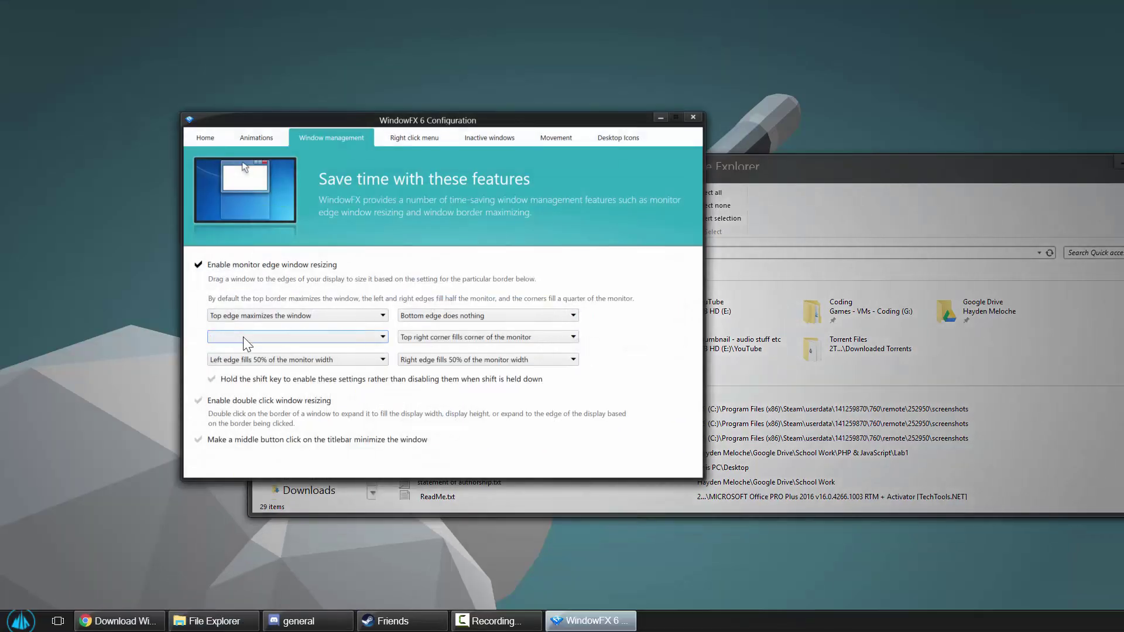
left_click(244, 336)
left_click(259, 400)
left_click_drag(931, 172, 936, 263)
left_click(378, 262)
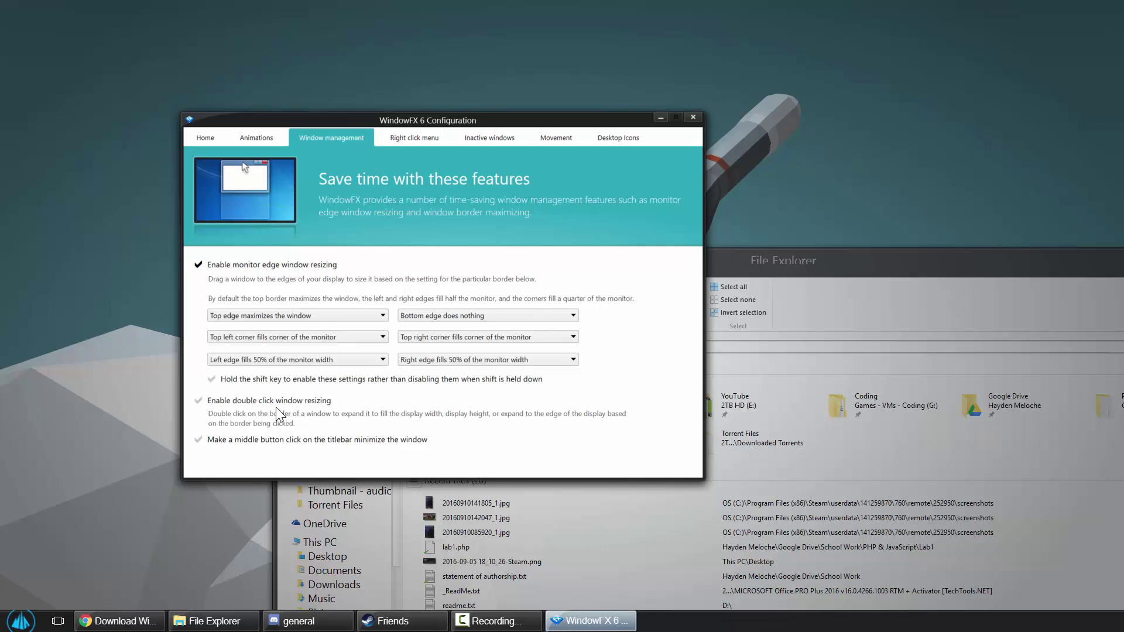
View the Right click menu, Inactive windows, Movement and Desktop Icons pages, then return Home
left_click(414, 138)
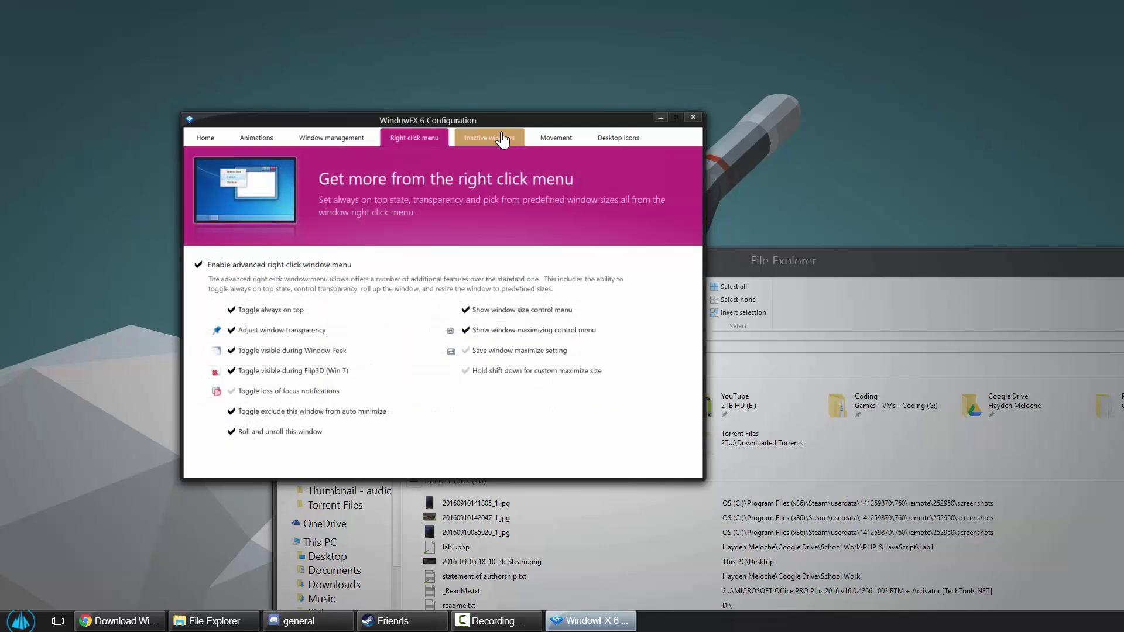
left_click(501, 139)
left_click(552, 139)
left_click(594, 143)
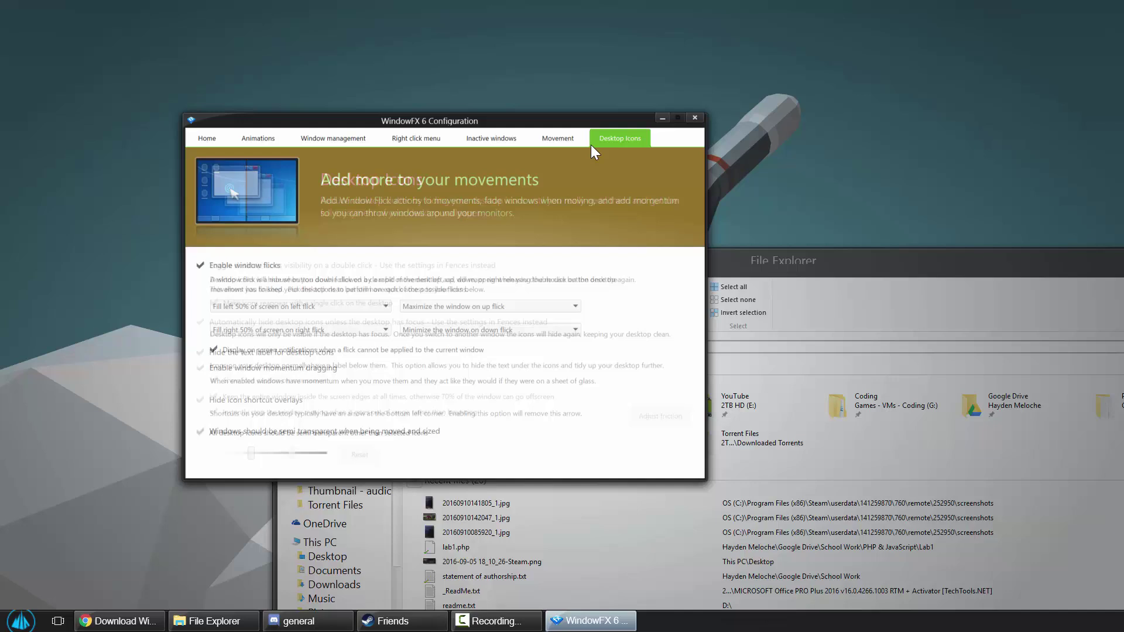
left_click(206, 140)
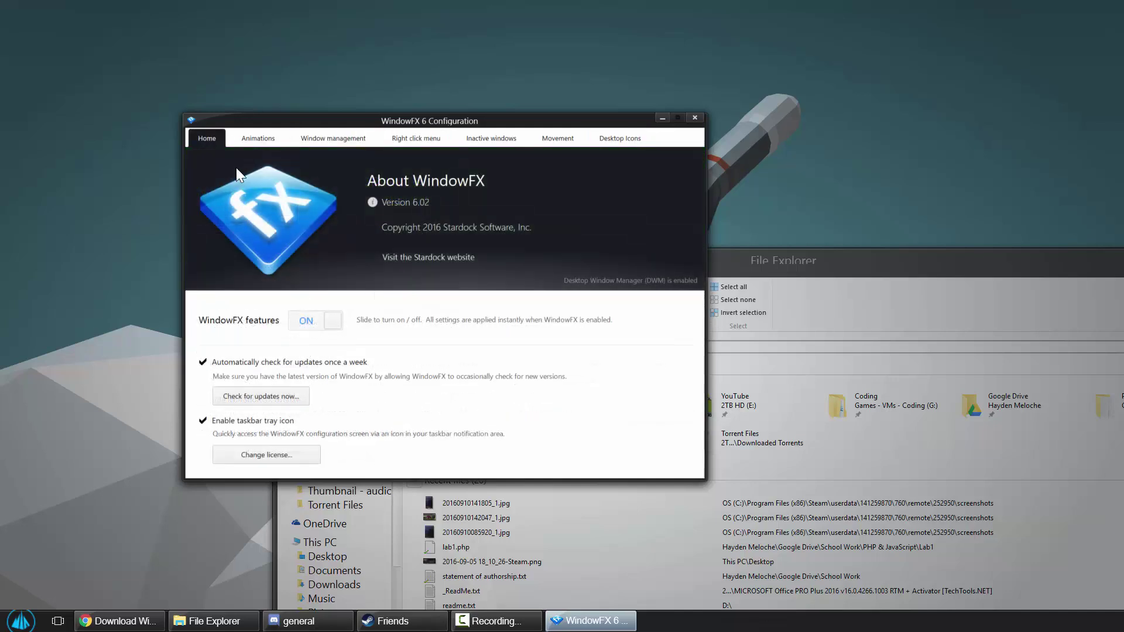